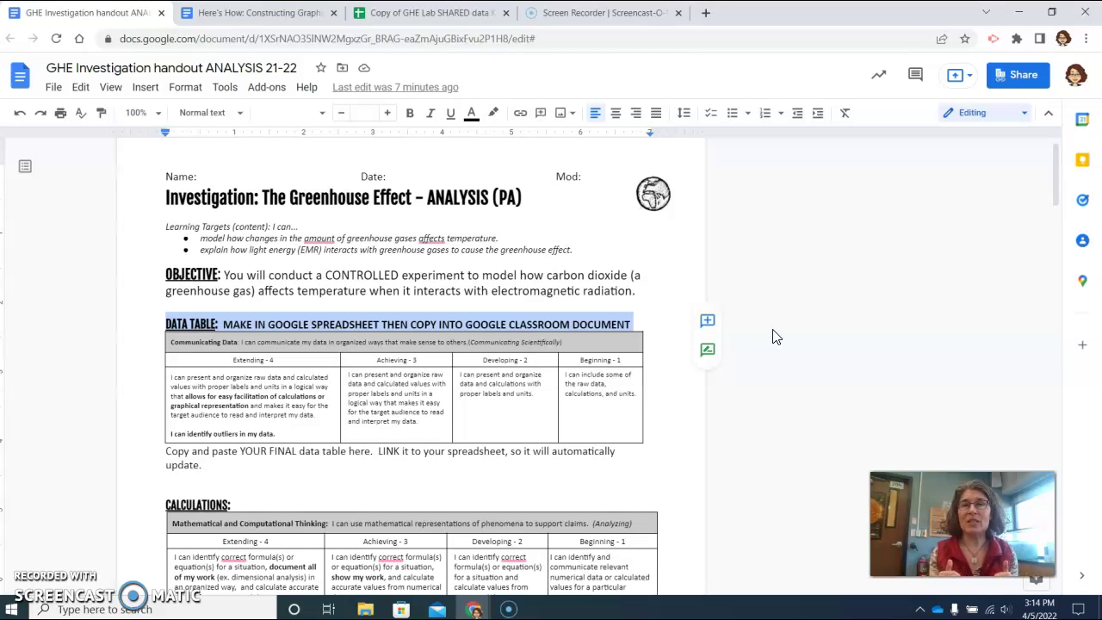
Step: Review the handout's data table, calculations and graph instructions, down to the bullet on constructing a graph for the class data
click(483, 470)
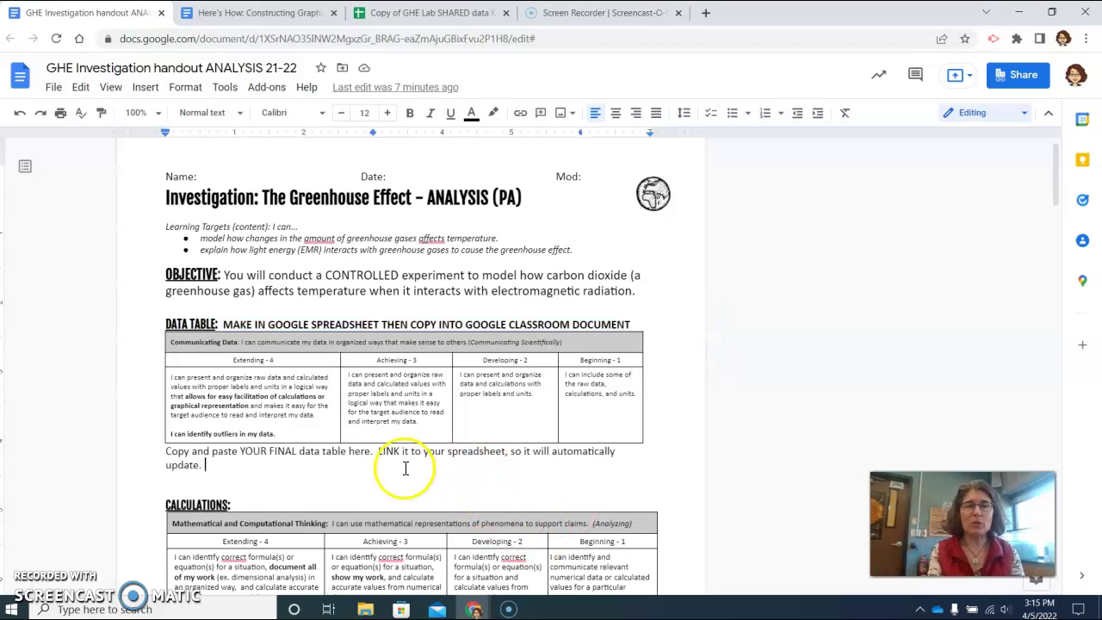
drag(166, 450, 203, 464)
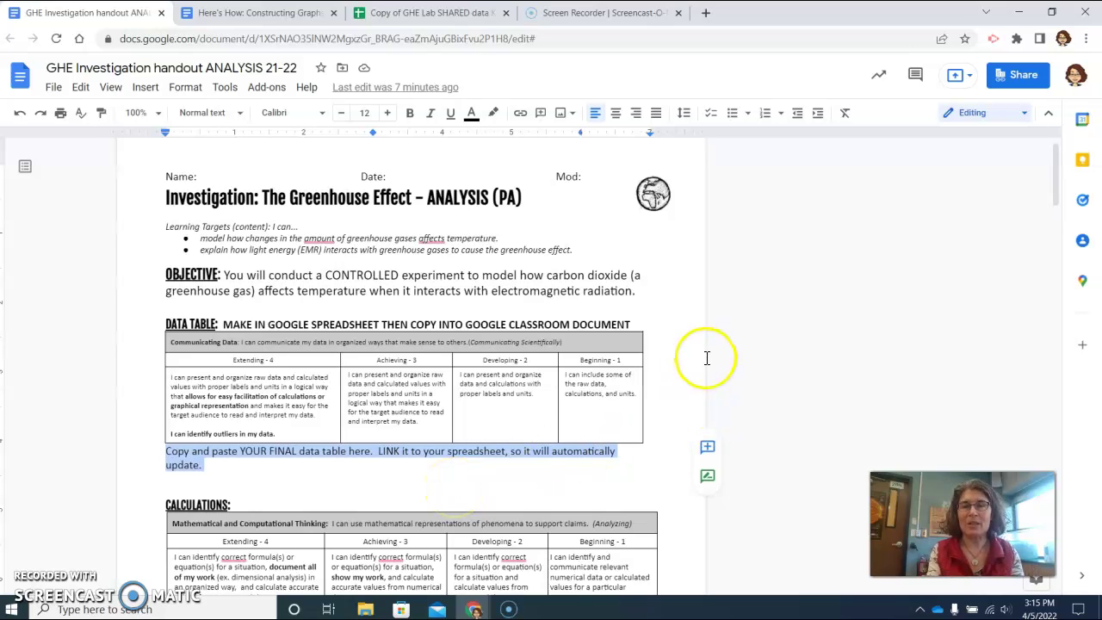
click(738, 353)
scroll(738, 355, down, 3)
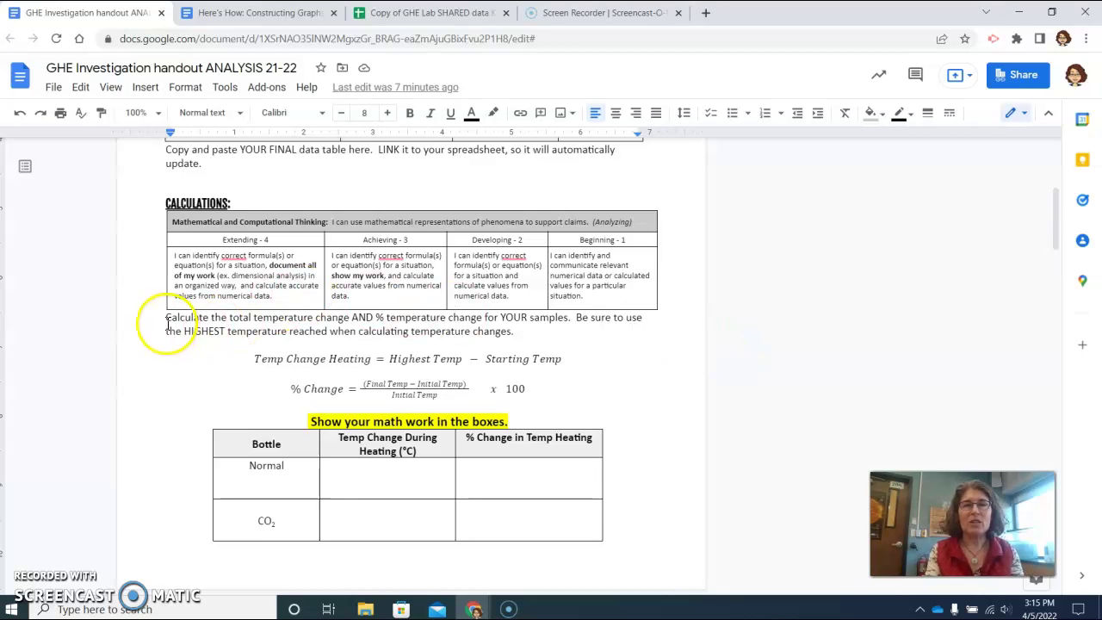
drag(167, 318, 535, 332)
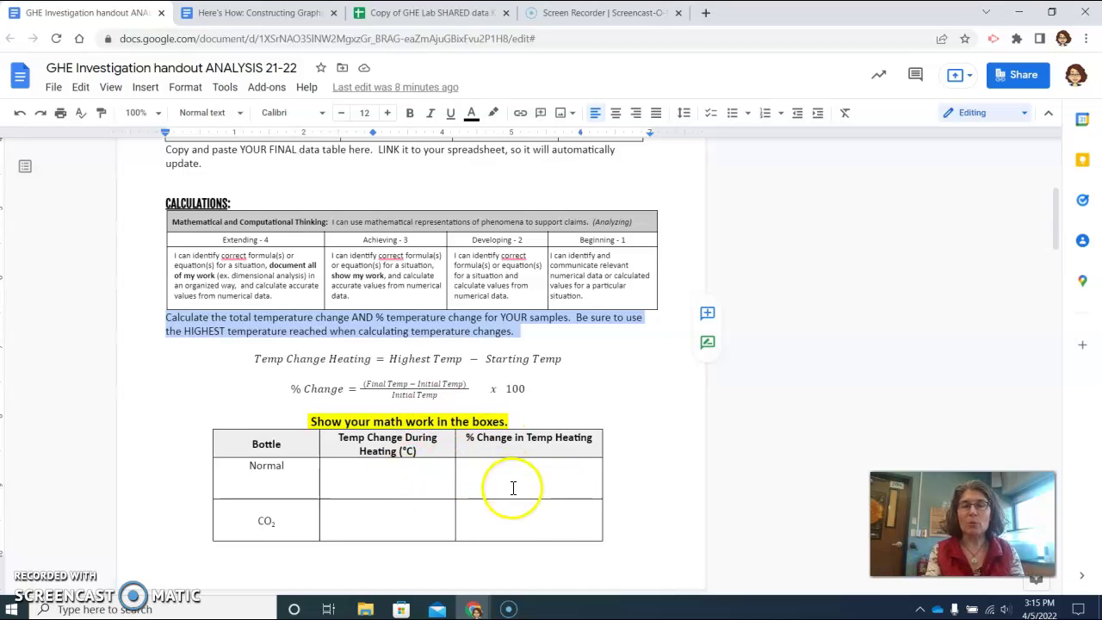
click(651, 445)
scroll(649, 444, down, 3)
scroll(651, 445, down, 2)
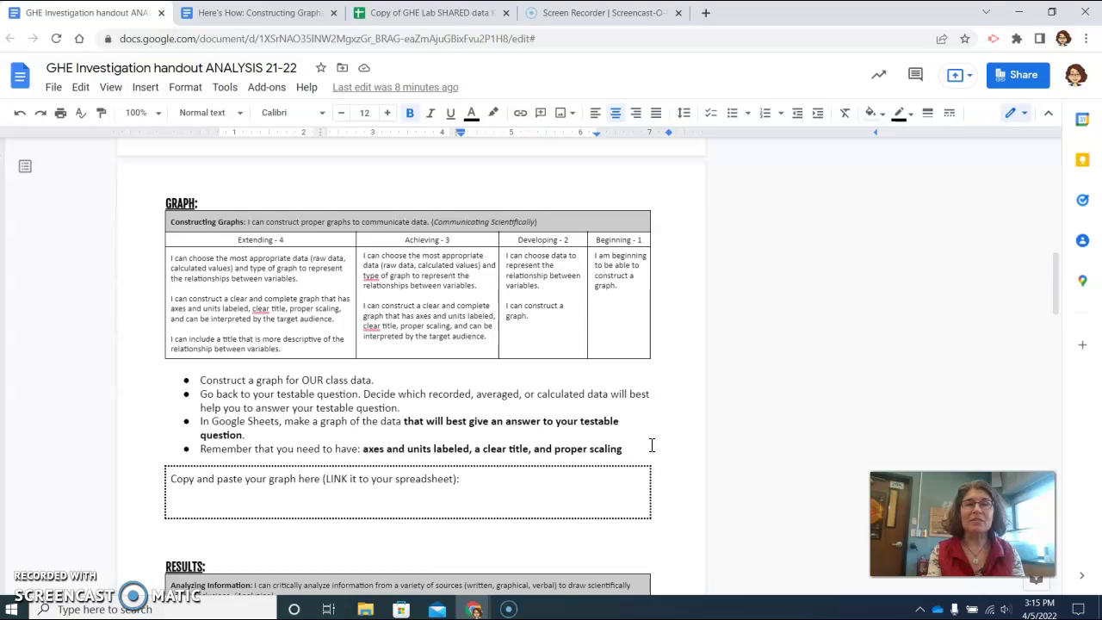
drag(200, 380, 382, 379)
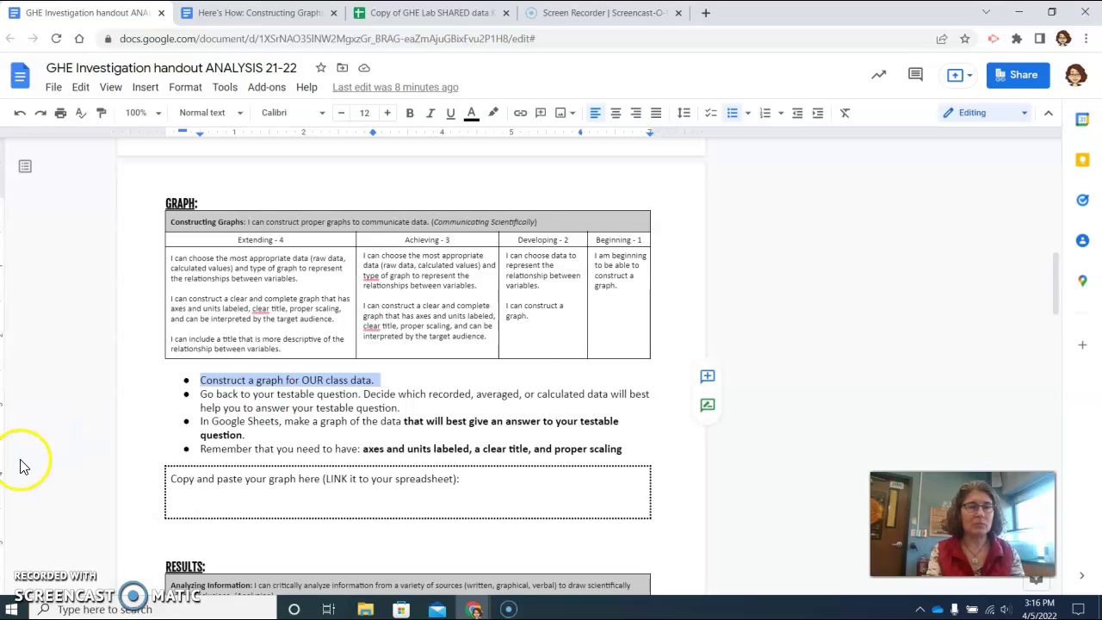
Step: Read the Constructing Graphs guide, from its graphing checklist through the How to Graph Using Google Sheets instructions
key(ctrl+Tab)
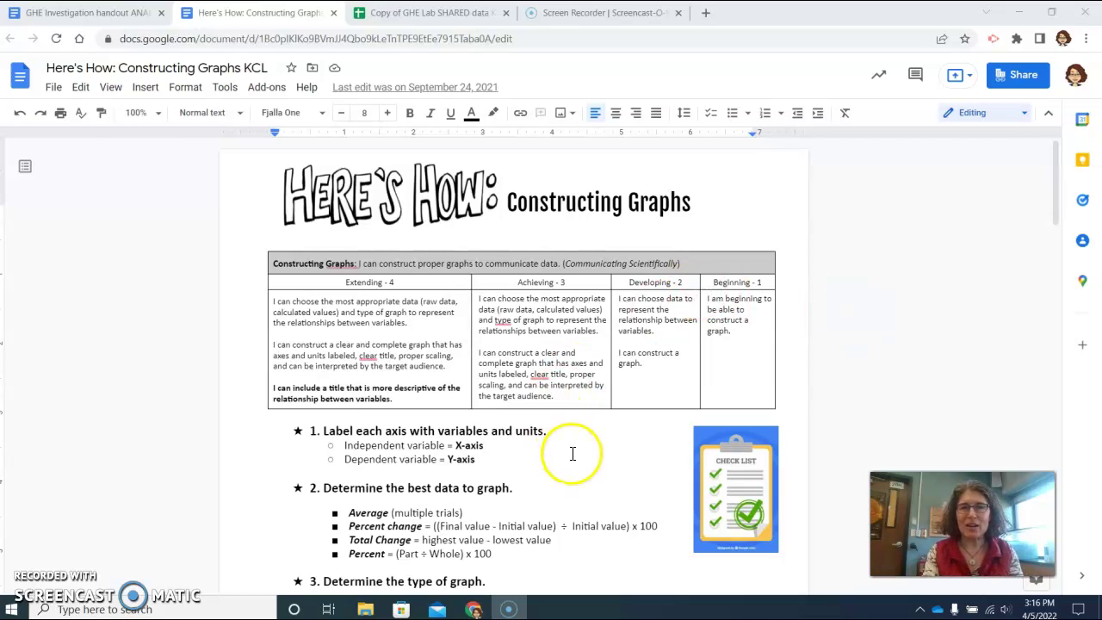
scroll(572, 453, down, 1)
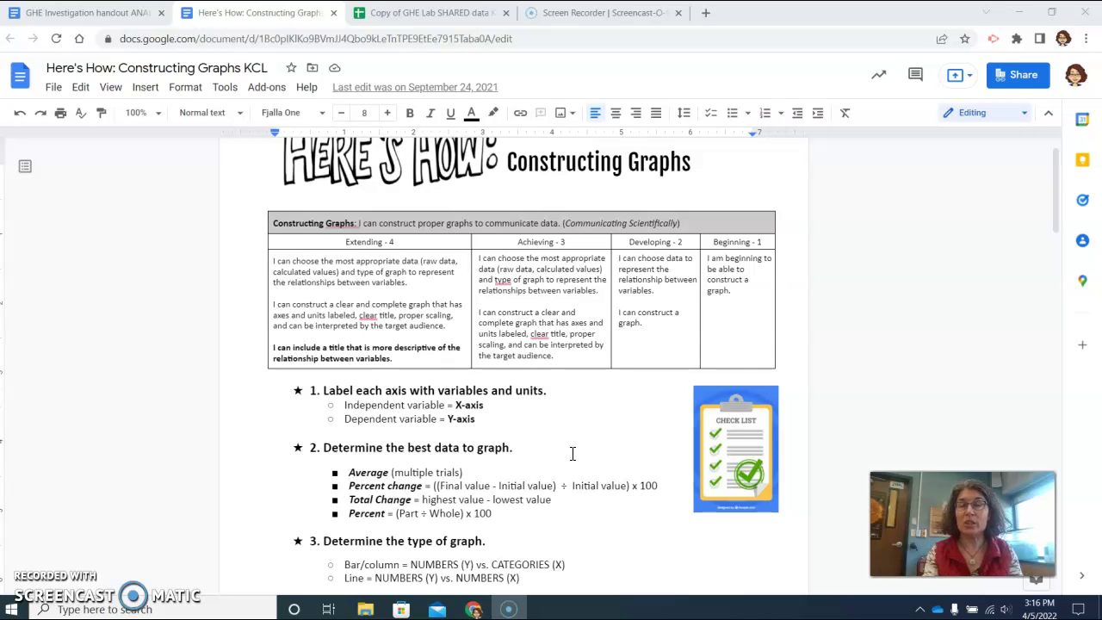
scroll(572, 454, down, 2)
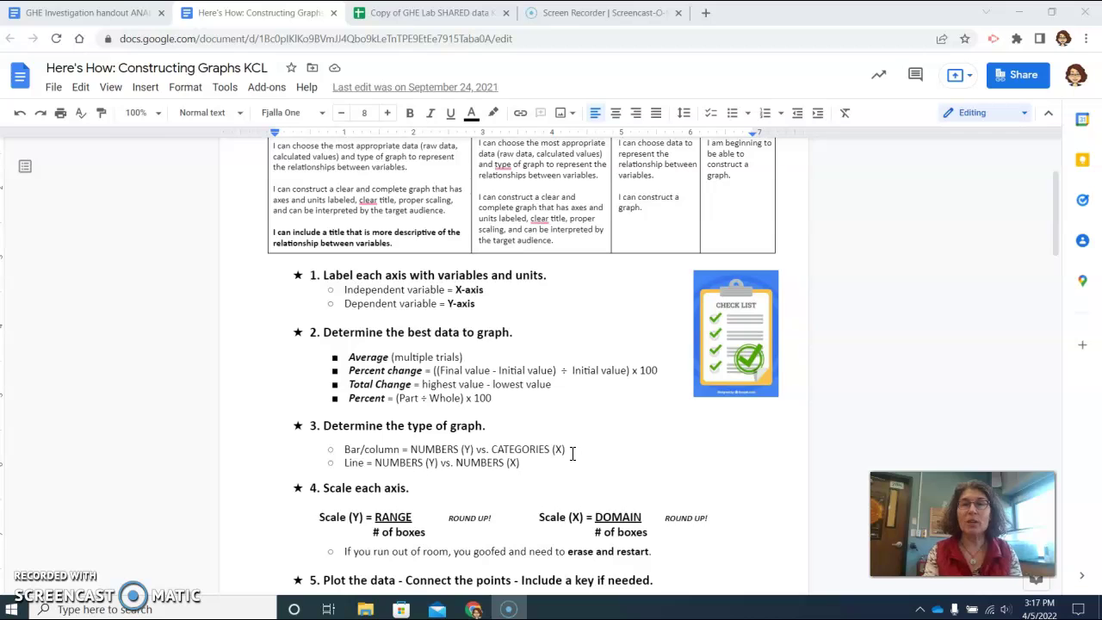
scroll(572, 453, down, 1)
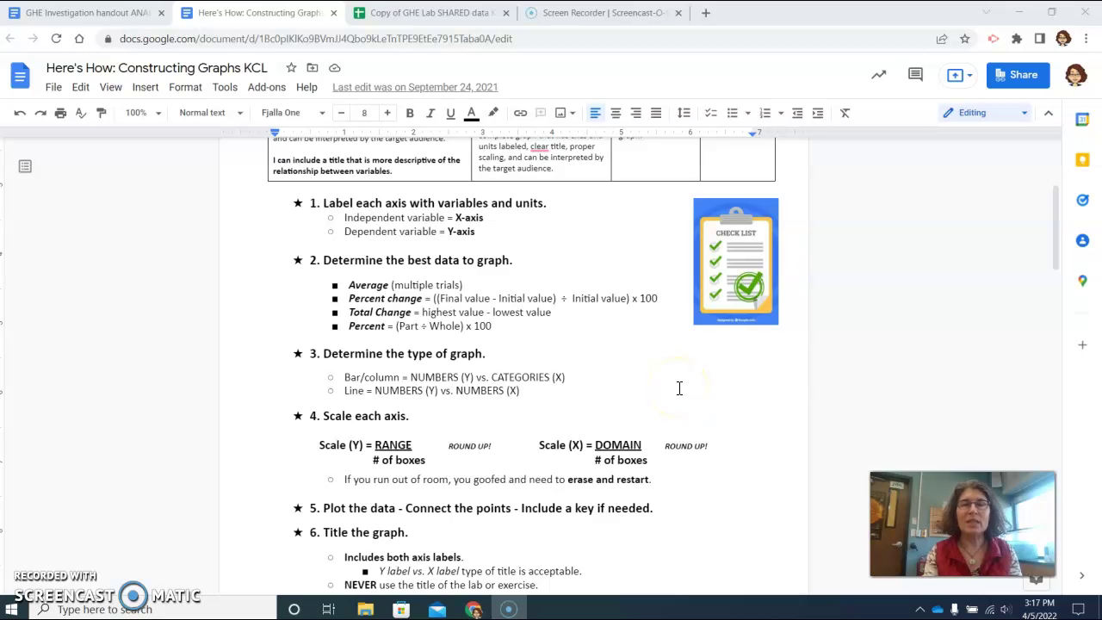
scroll(679, 388, down, 2)
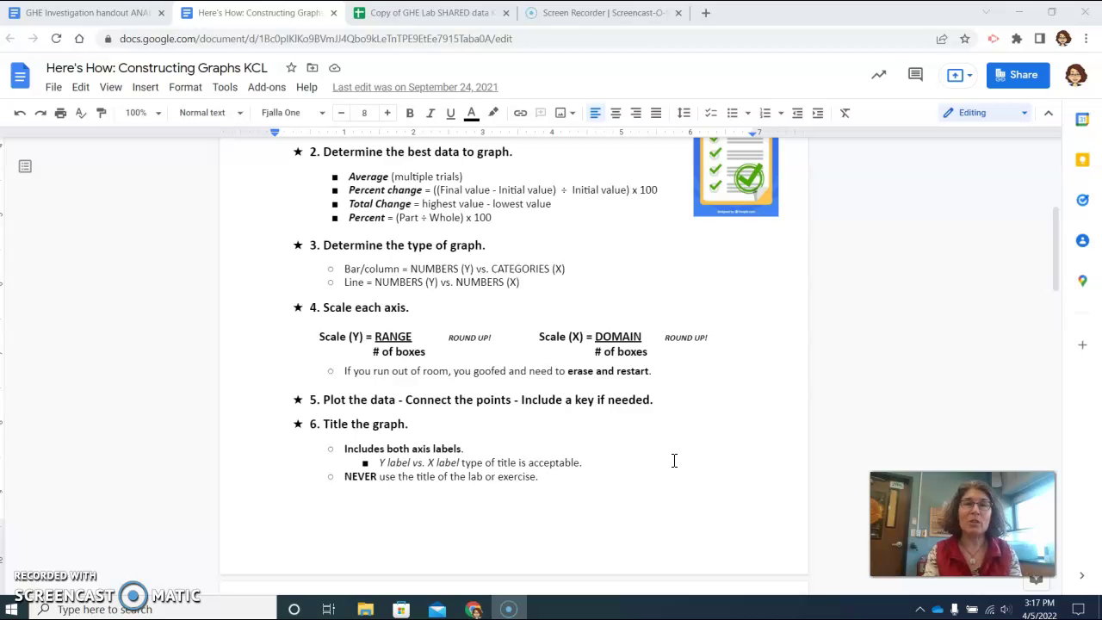
scroll(674, 461, down, 6)
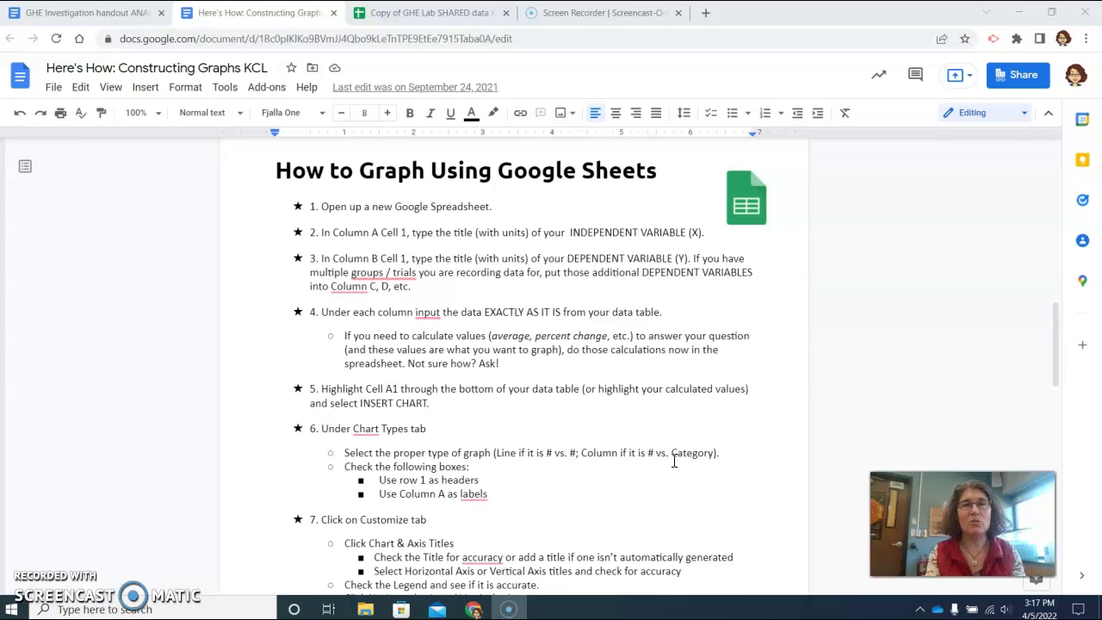
Step: In the shared GHE lab spreadsheet's raw data, average the control bottle's total temperature changes in B21 with =average(B2:B20)
key(ctrl+Tab)
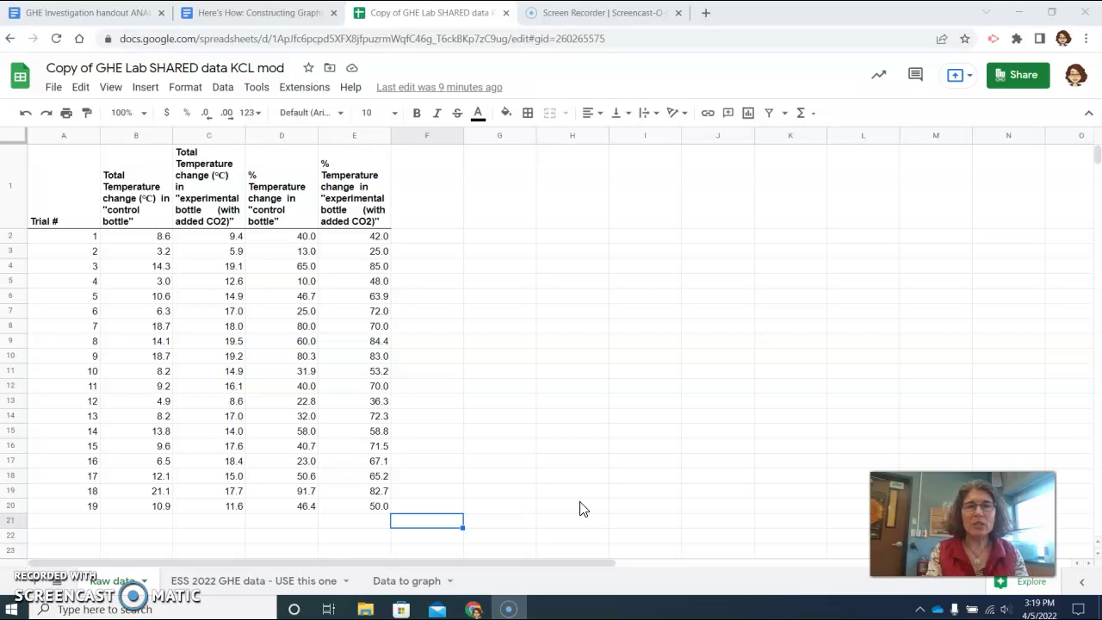
click(145, 527)
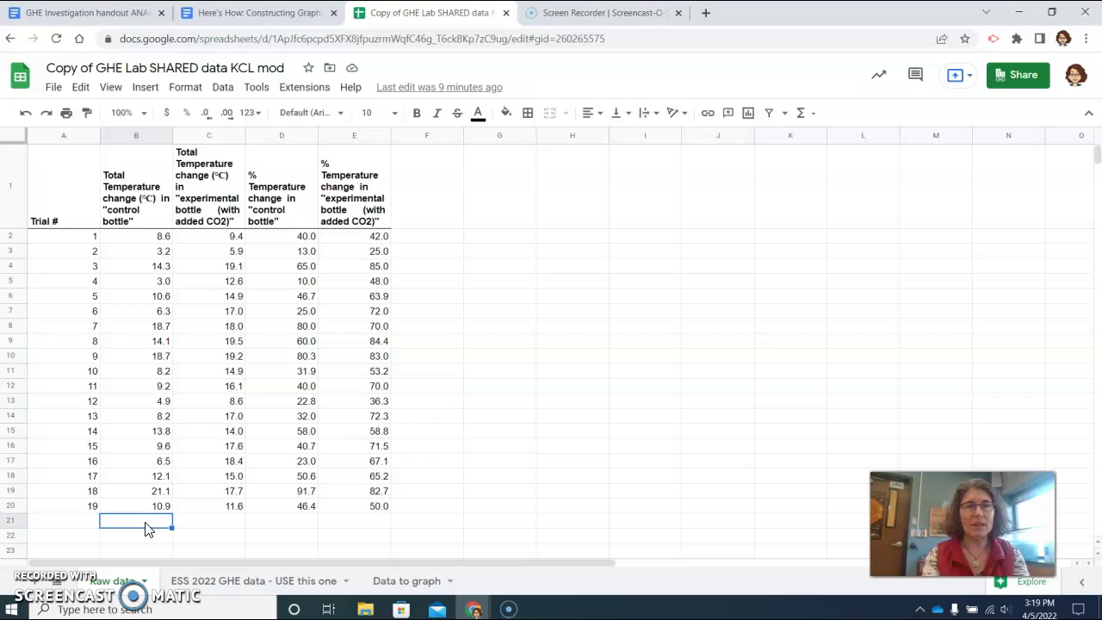
text(=)
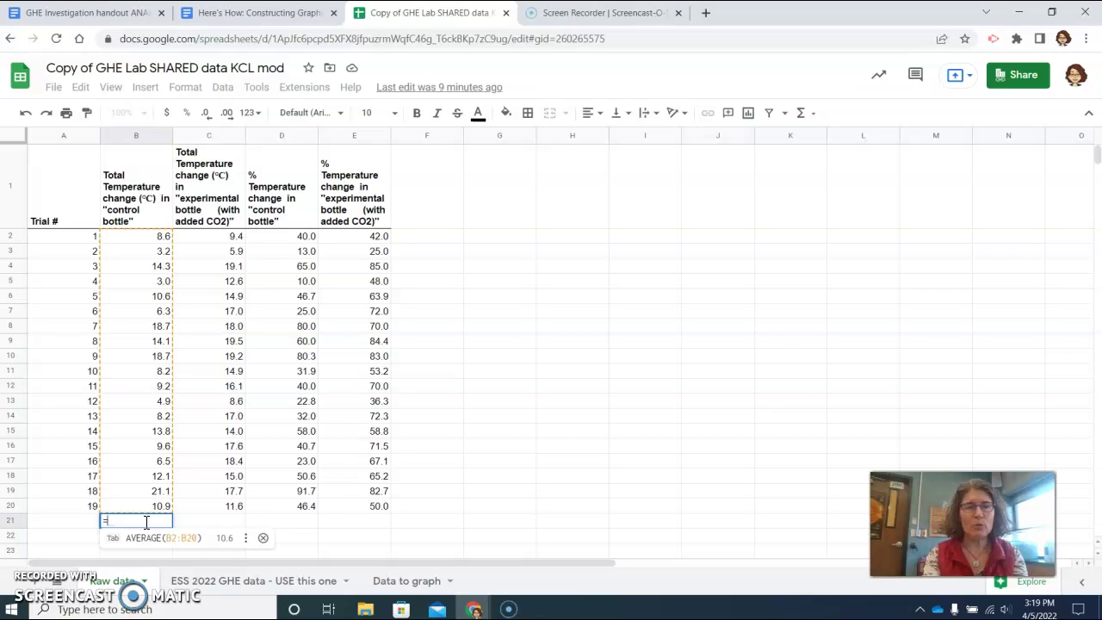
text(average)
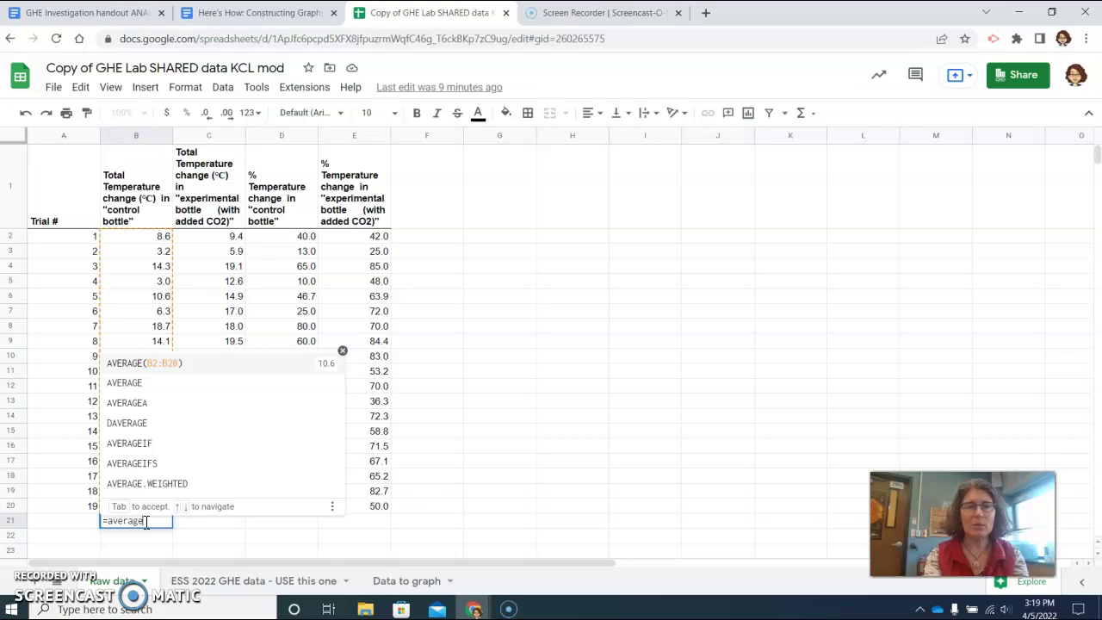
key(Escape)
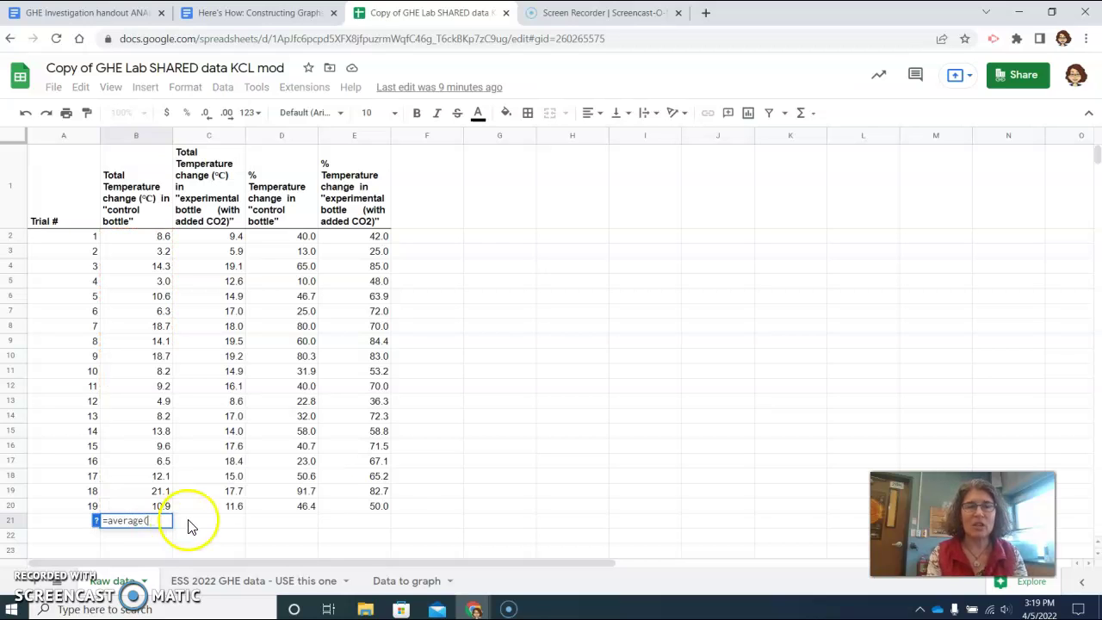
text(()
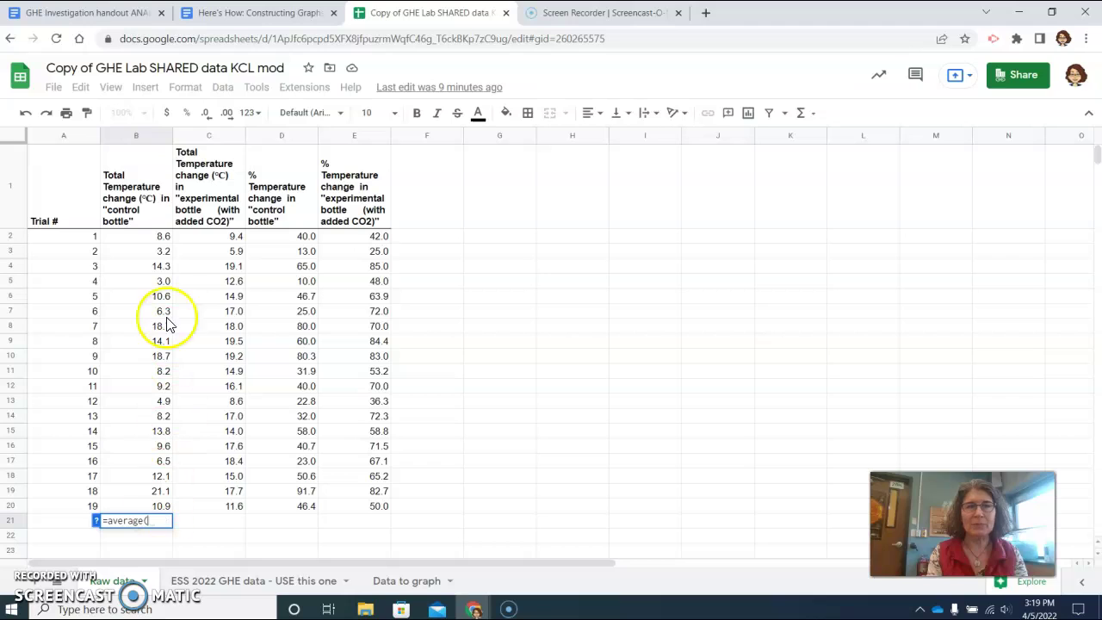
click(146, 242)
drag(147, 242, 139, 503)
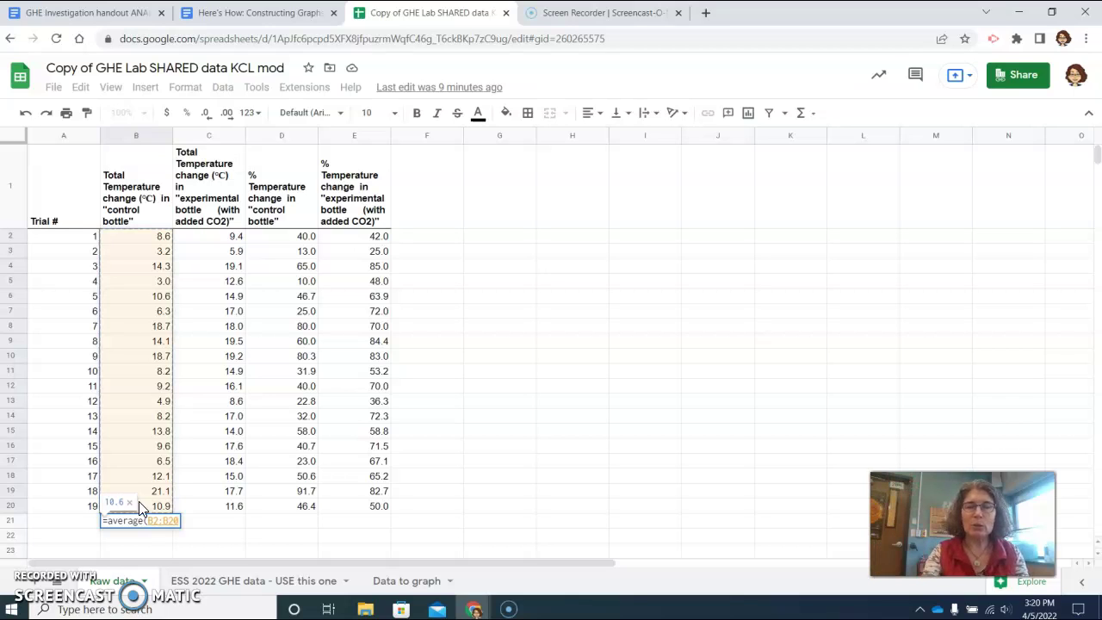
text())
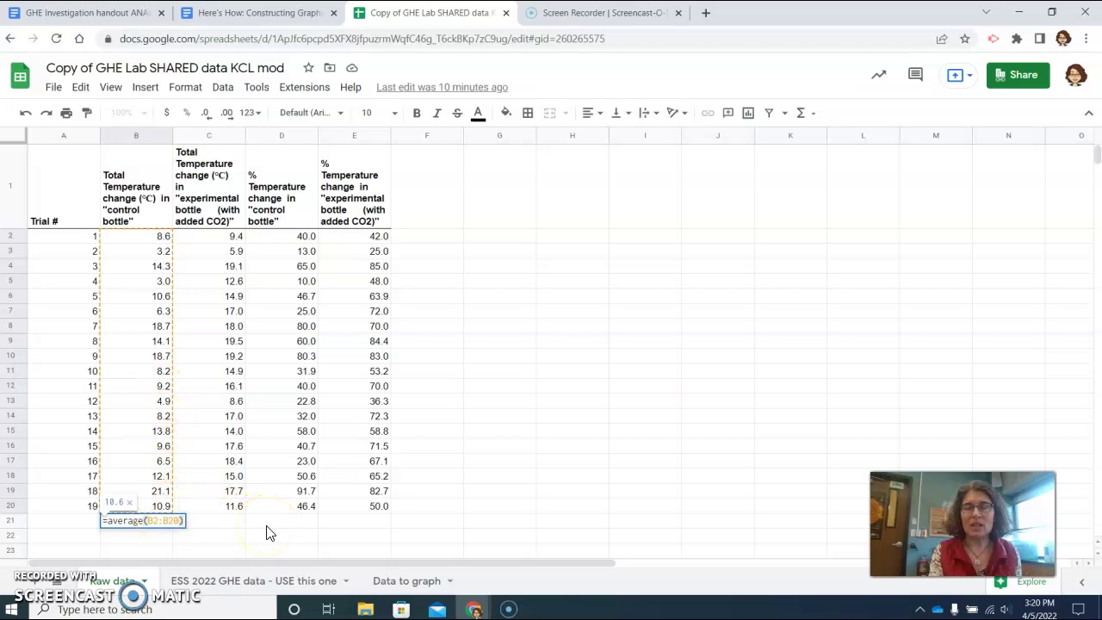
key(Return)
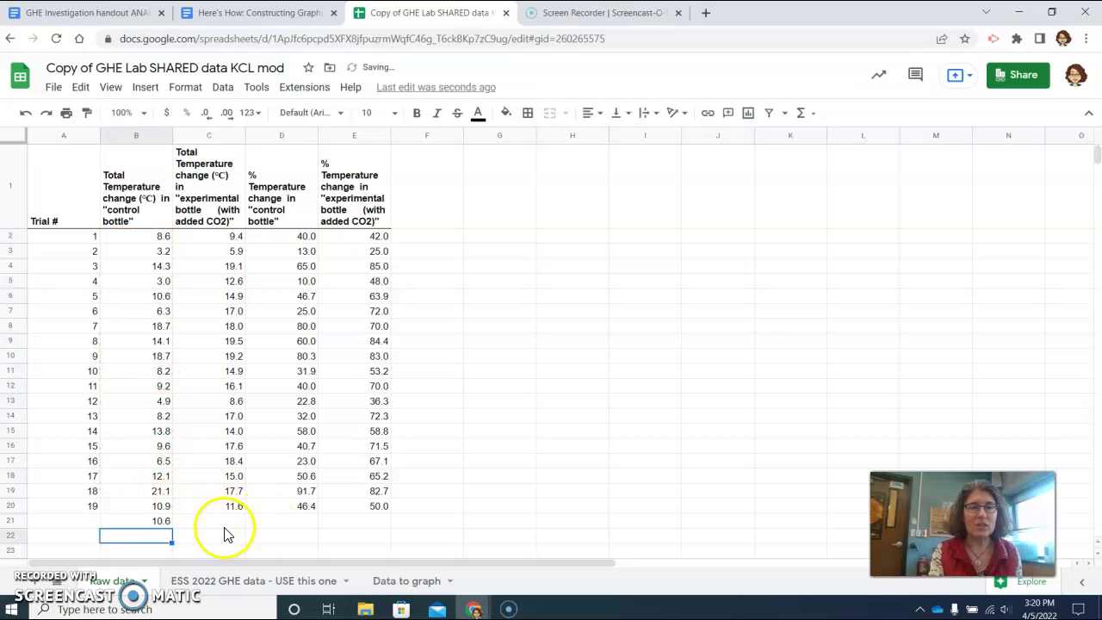
click(145, 525)
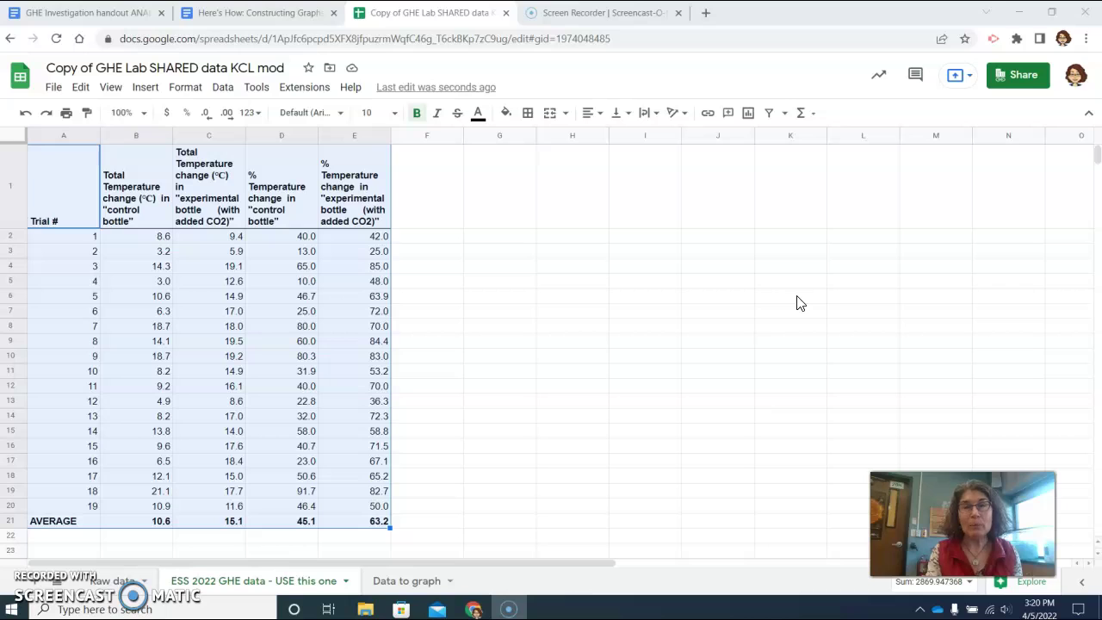
Step: On the Data to graph sheet, paste the table of carbon dioxide amount and average total temperature change into G2:H4, with values 10.6 and 15.4
click(611, 401)
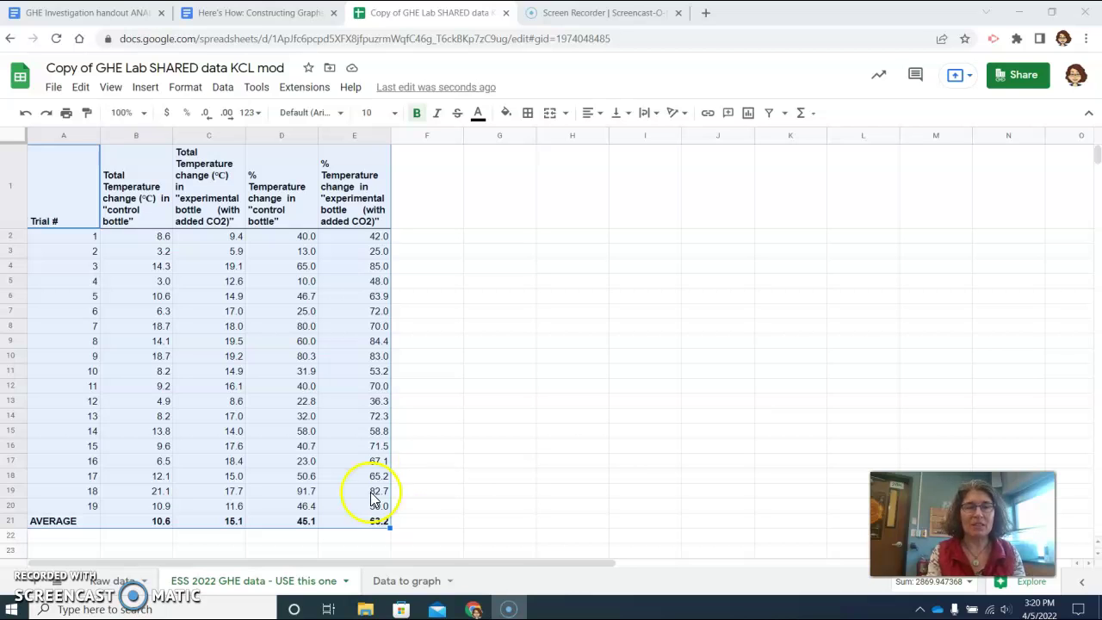
click(406, 580)
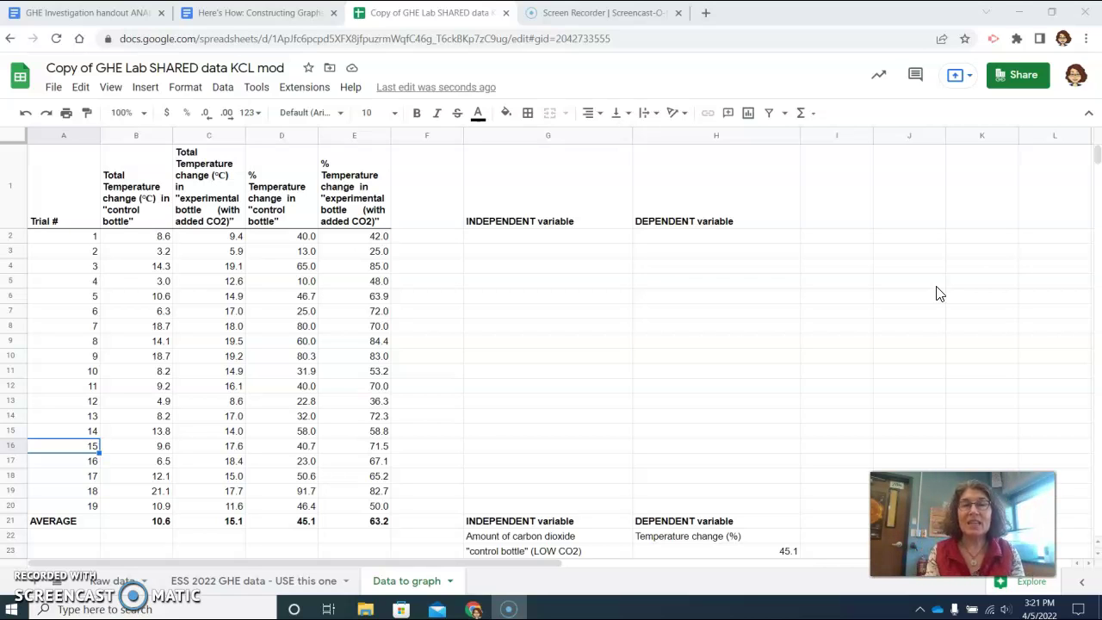
click(577, 242)
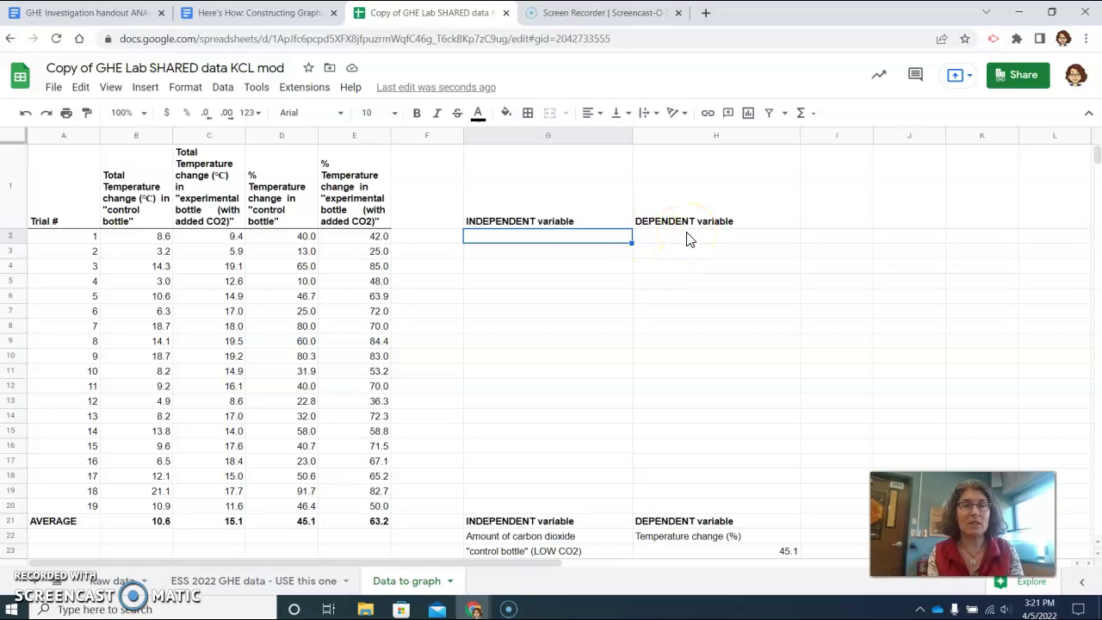
click(562, 240)
text(Amount of carbon dioxide	AverageTotal Temperature change (℃) "control bottle" (LOW CO2)	10.6  "experimental bottle" (with added CO2)	15.4)
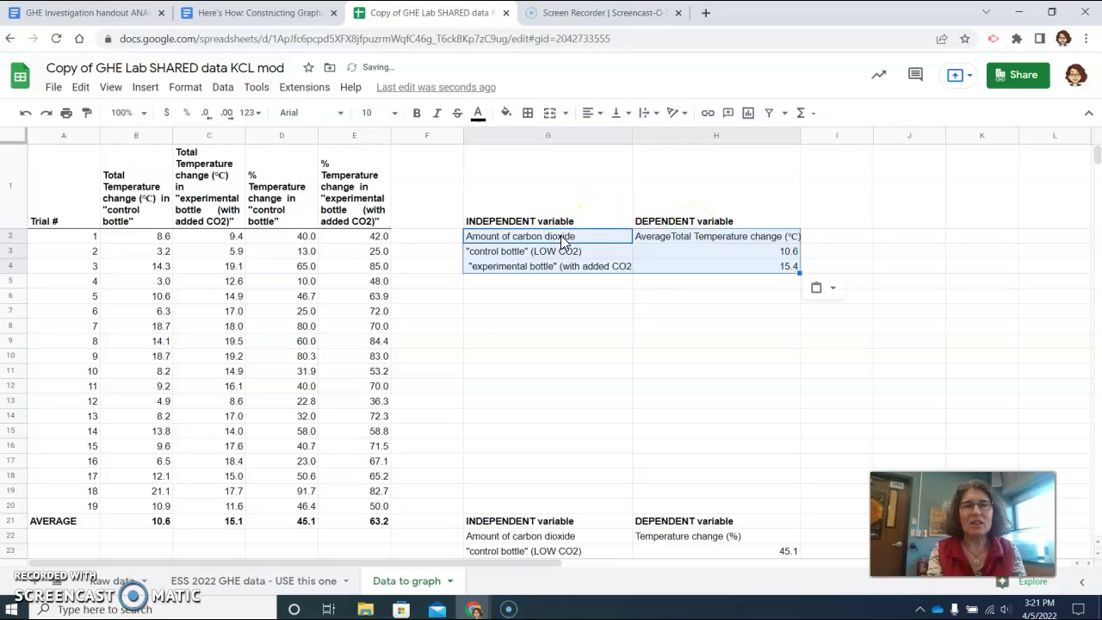
click(600, 242)
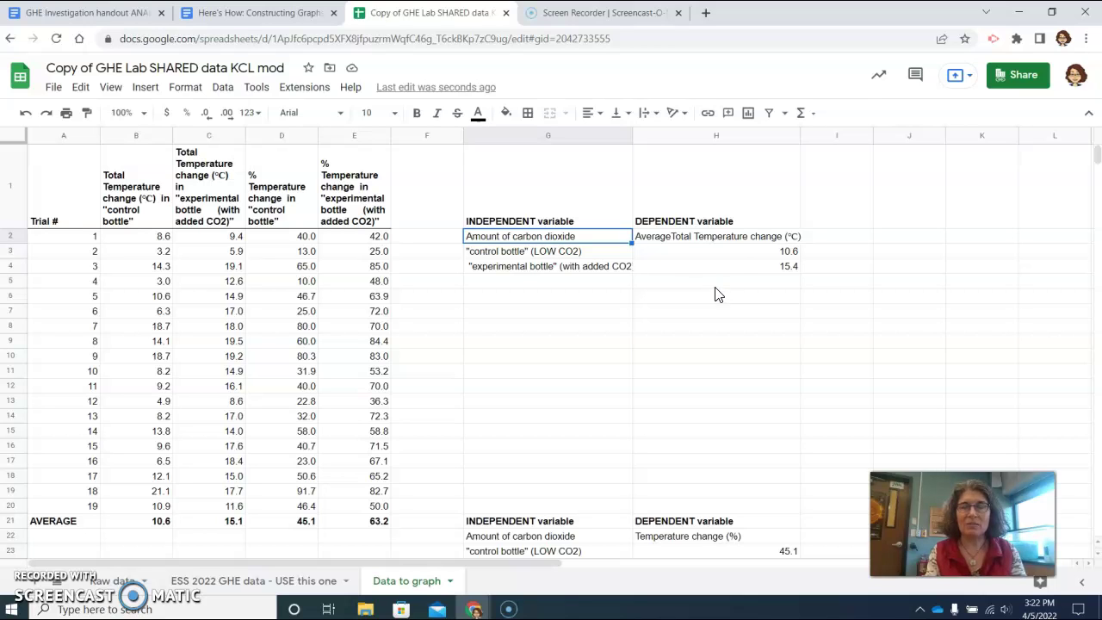
Step: Insert a chart from the carbon dioxide and average total temperature change data in G2:H4
drag(569, 238, 676, 273)
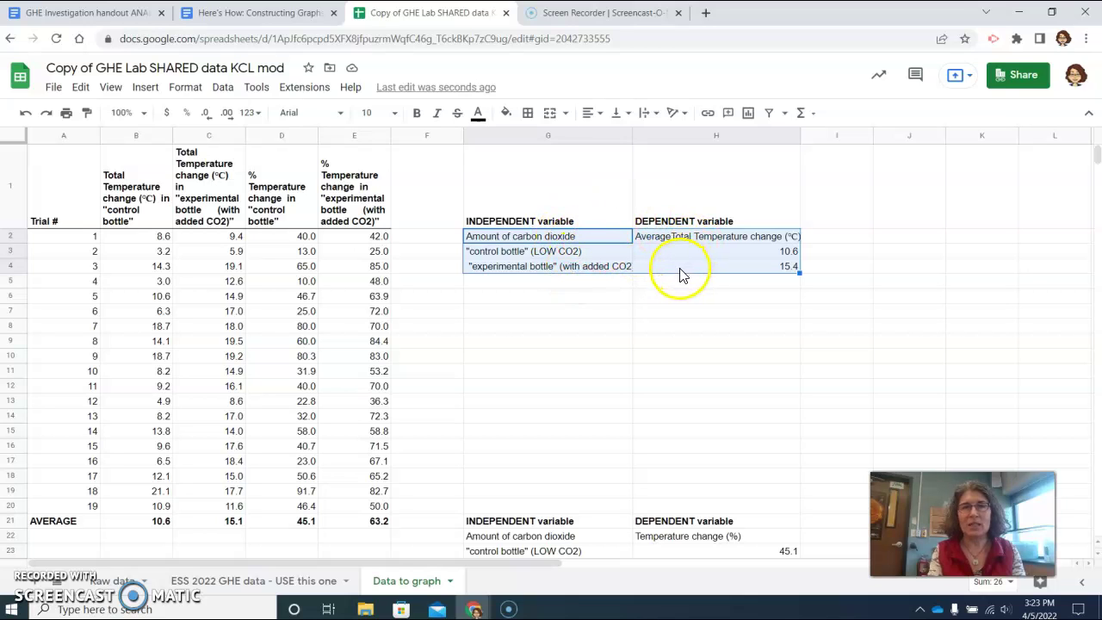
click(148, 89)
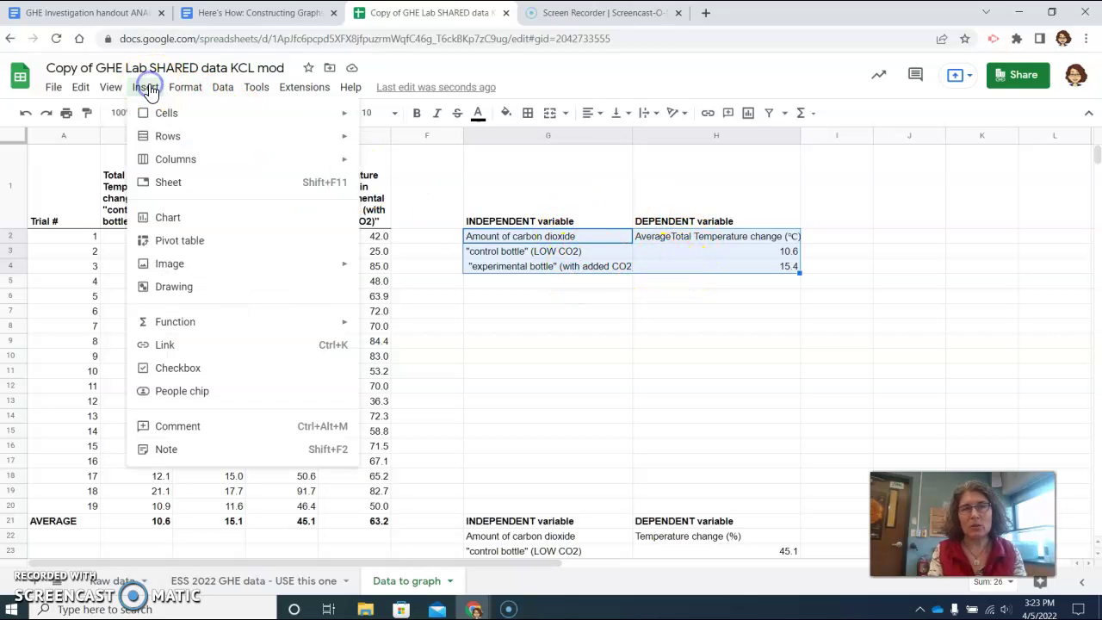
click(172, 222)
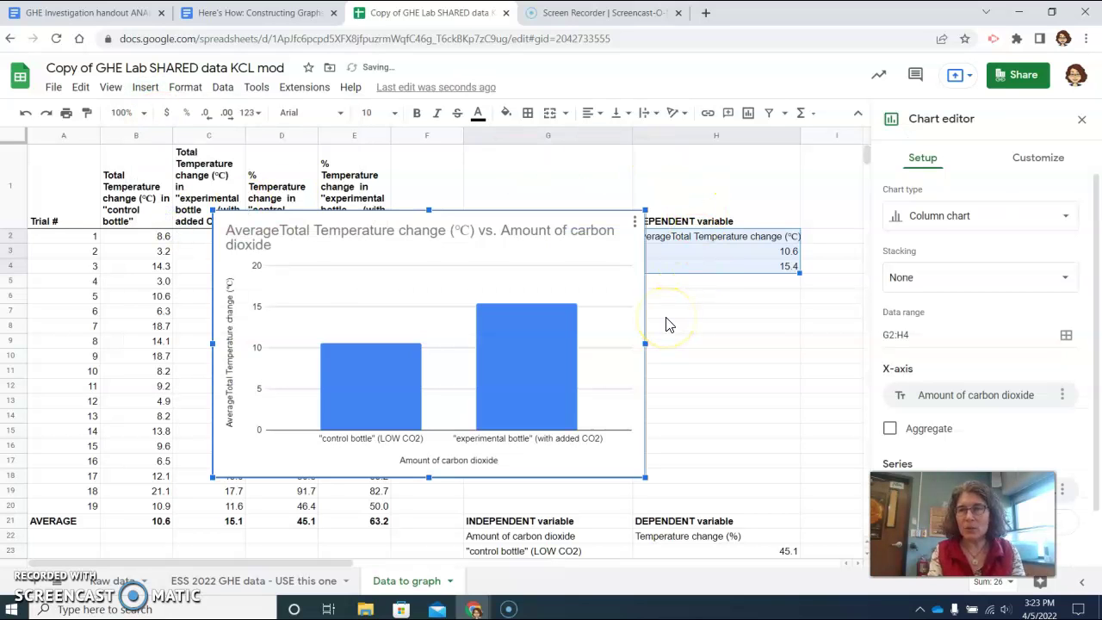
Step: Move the chart into the empty columns beside the variable table and check the available chart types, keeping the column chart
scroll(669, 325, right, 4)
drag(223, 229, 774, 270)
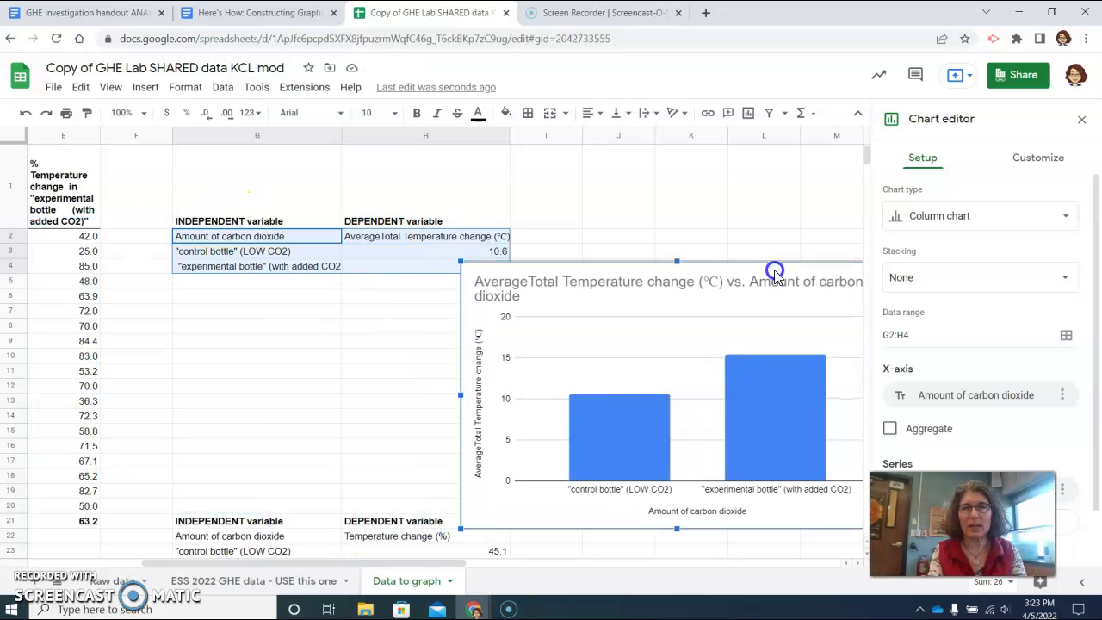
scroll(430, 350, right, 4)
scroll(430, 350, left, 2)
click(648, 289)
drag(659, 272, 729, 213)
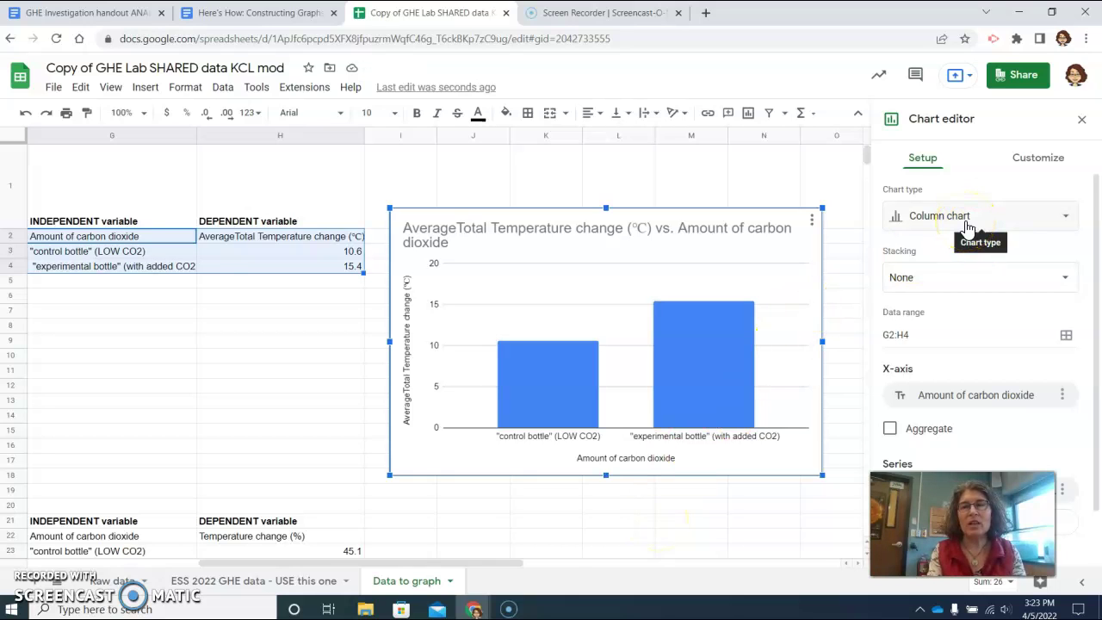
click(928, 218)
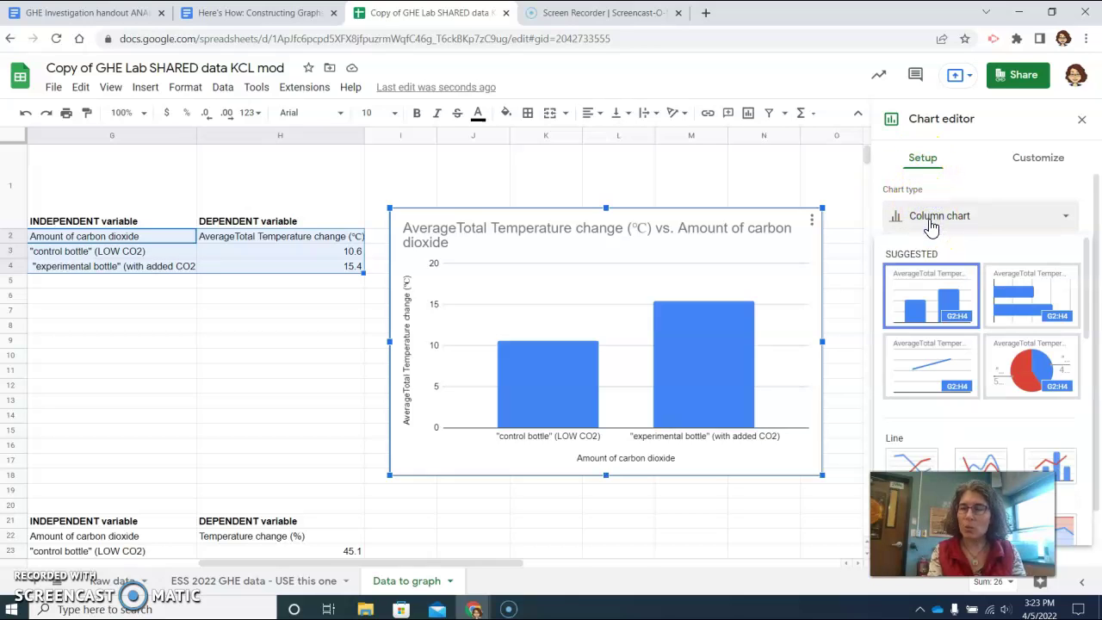
click(971, 198)
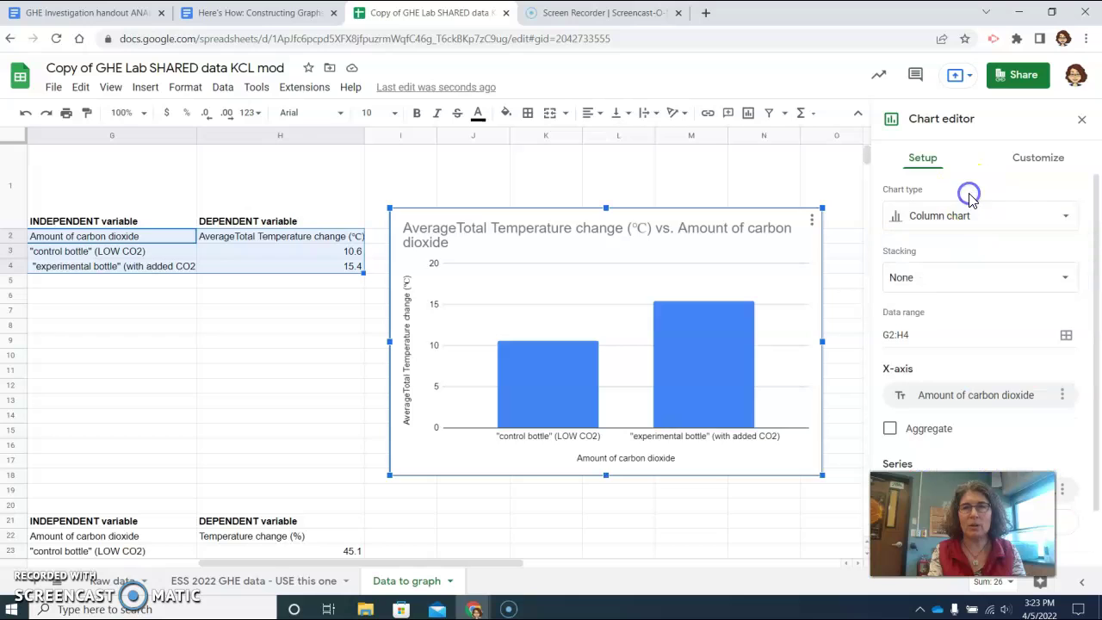